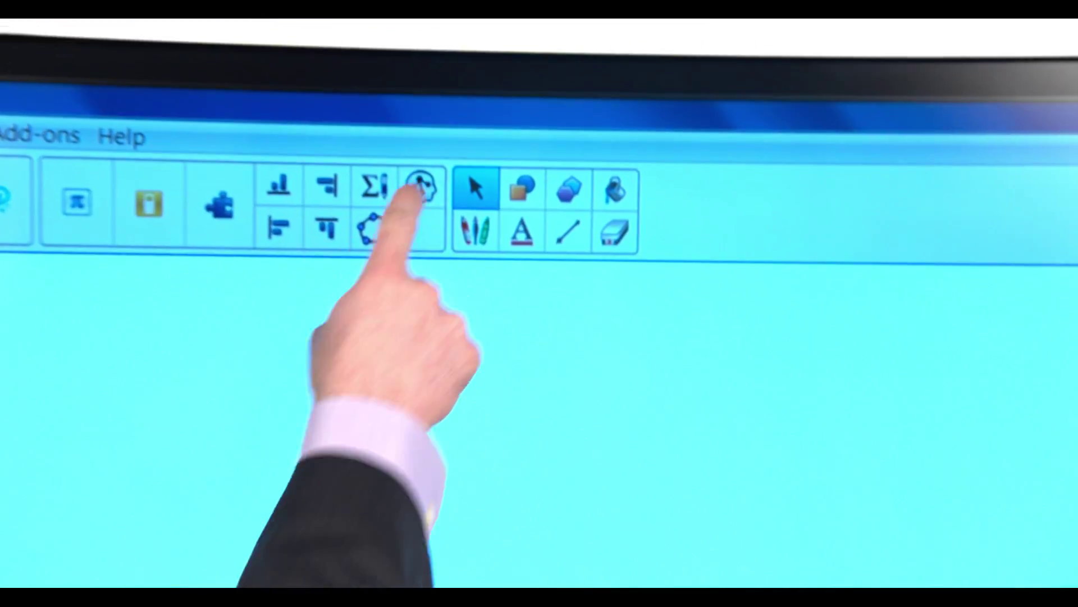
- Start a concept map and add a linked child node placed to the right of the first node
left_click(461, 211)
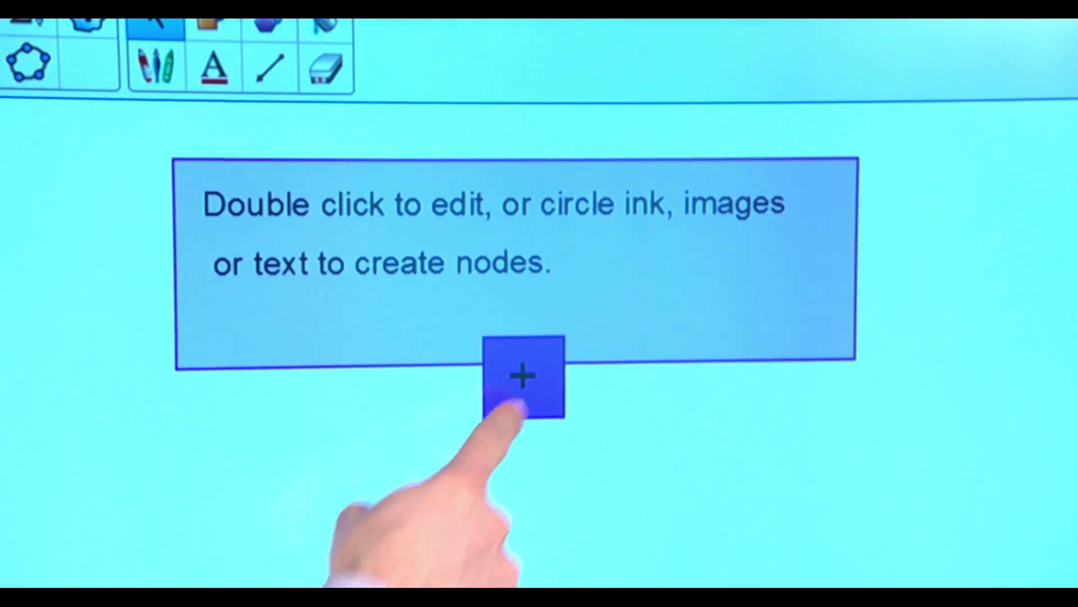
left_click(523, 396)
left_click_drag(278, 494, 565, 506)
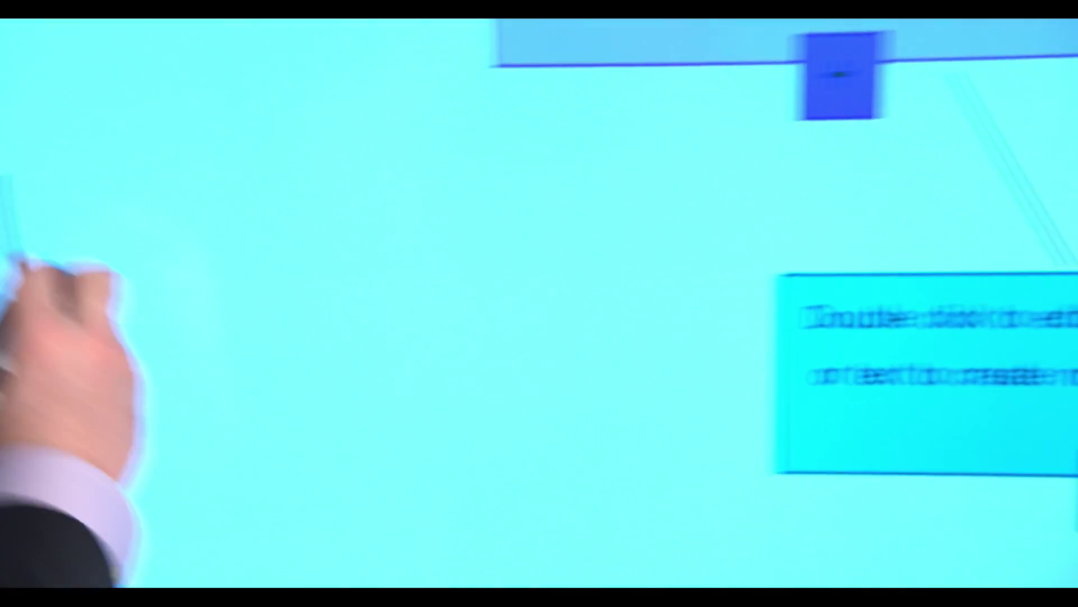
- Handwrite 'Word', circle it into a node, and move it down-left
left_click_drag(272, 144, 395, 181)
left_click_drag(467, 228, 455, 197)
left_click_drag(497, 261, 498, 304)
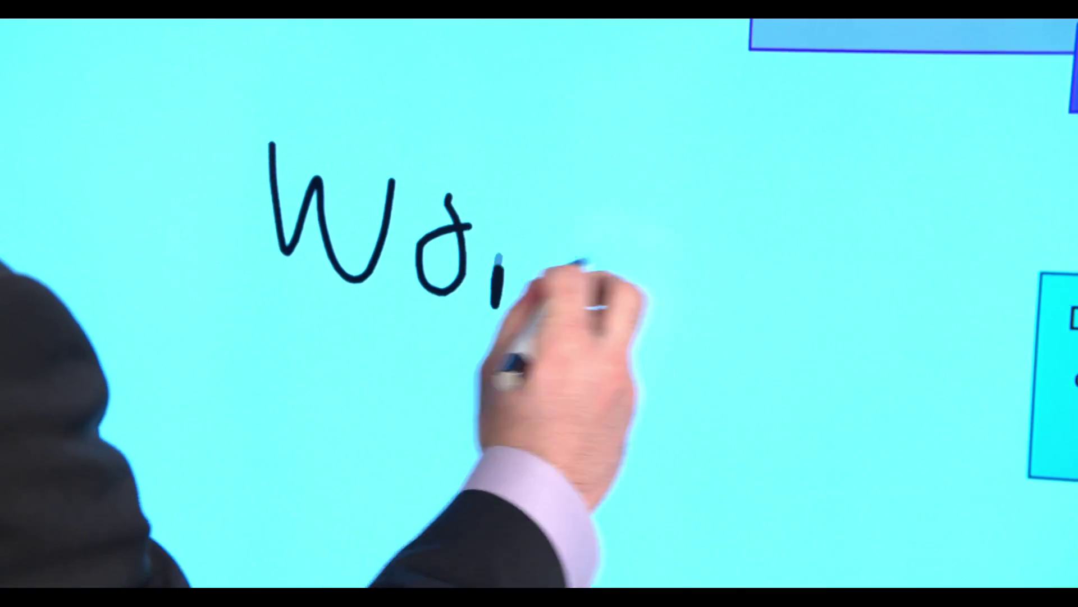
left_click_drag(581, 266, 564, 289)
left_click_drag(149, 109, 649, 205)
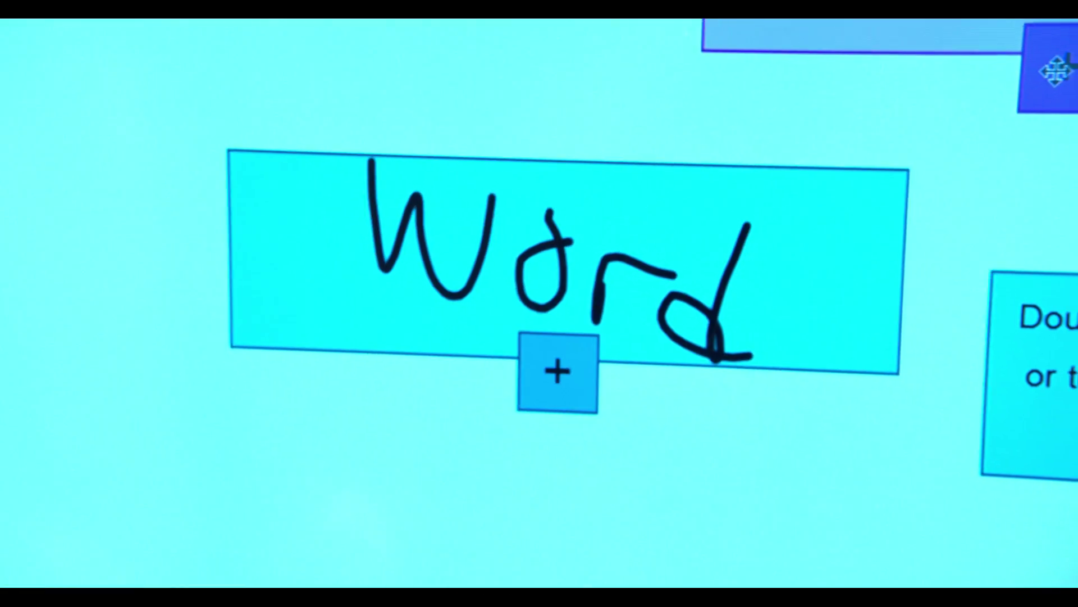
left_click_drag(500, 325, 340, 458)
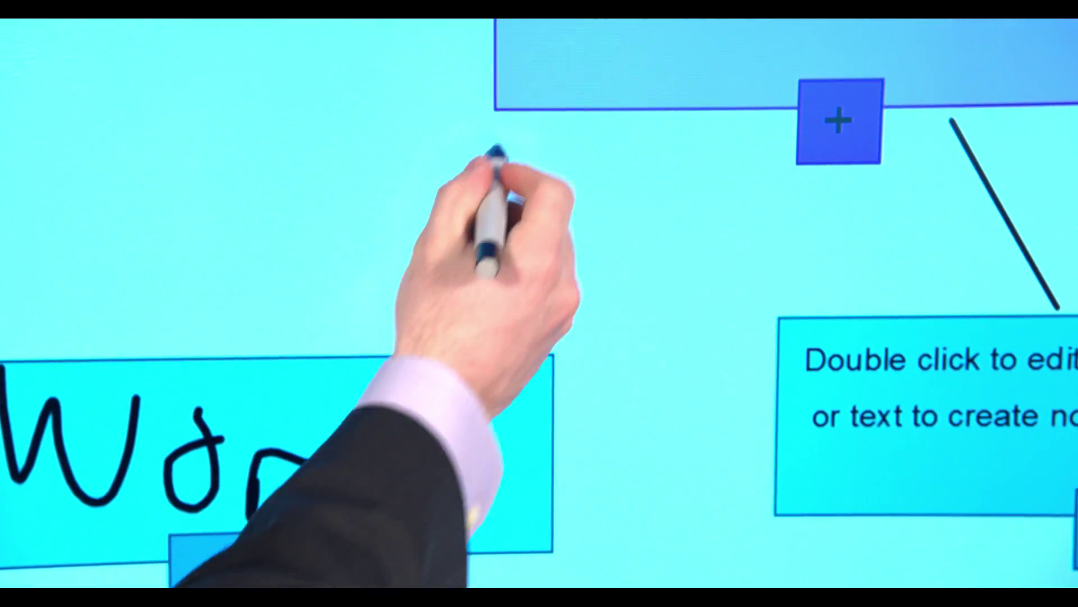
- Shift the 'Word' node further down-left and erase its connector line to the top node
mouse_move(487, 155)
left_mouse_down()
mouse_move(379, 240)
mouse_move(362, 402)
left_mouse_up()
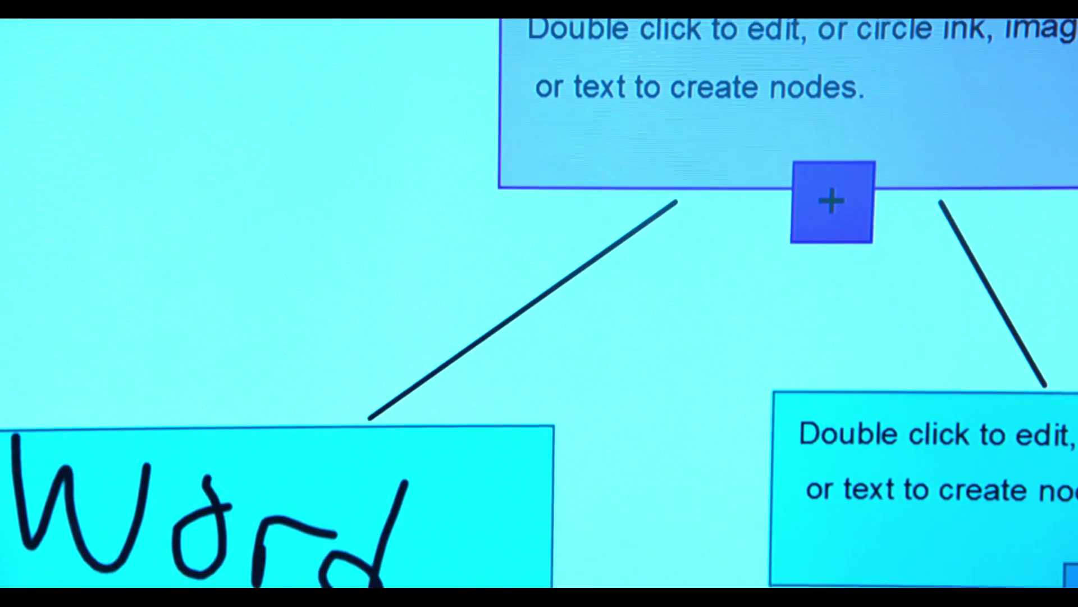
left_click_drag(472, 253, 590, 354)
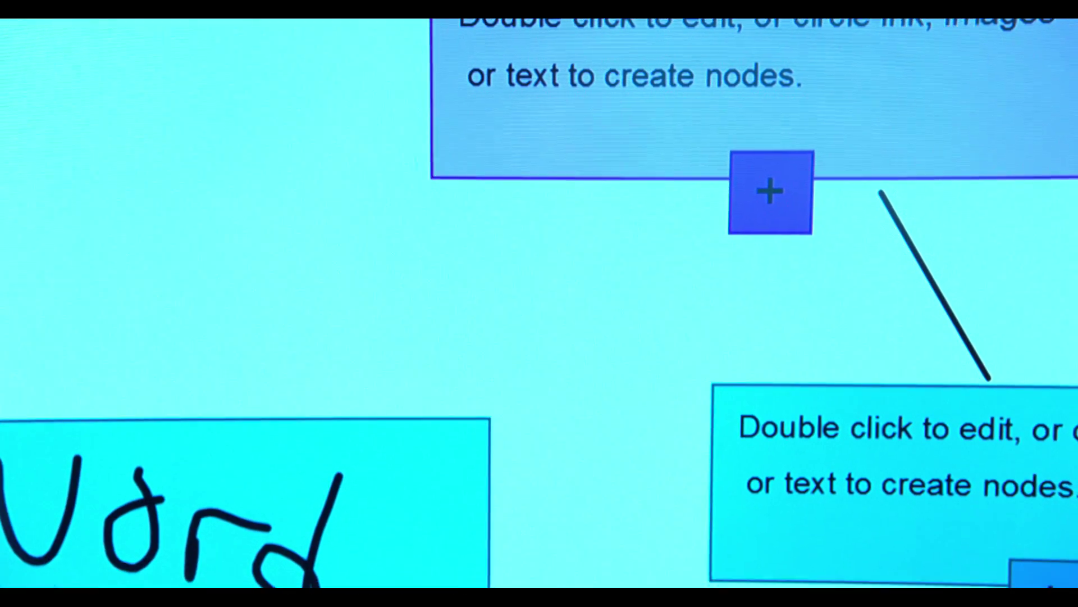